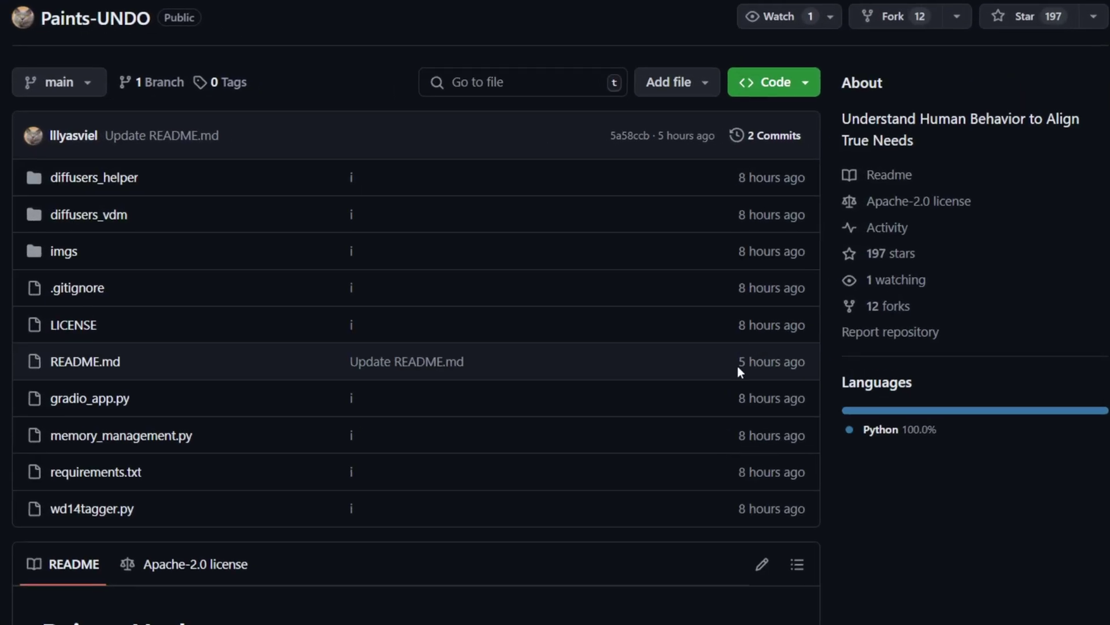
Highlight the README's last-updated time and the repository's 197-star count
{"action": "left_click_drag", "start_coordinate": [737, 366], "coordinate": [807, 369]}
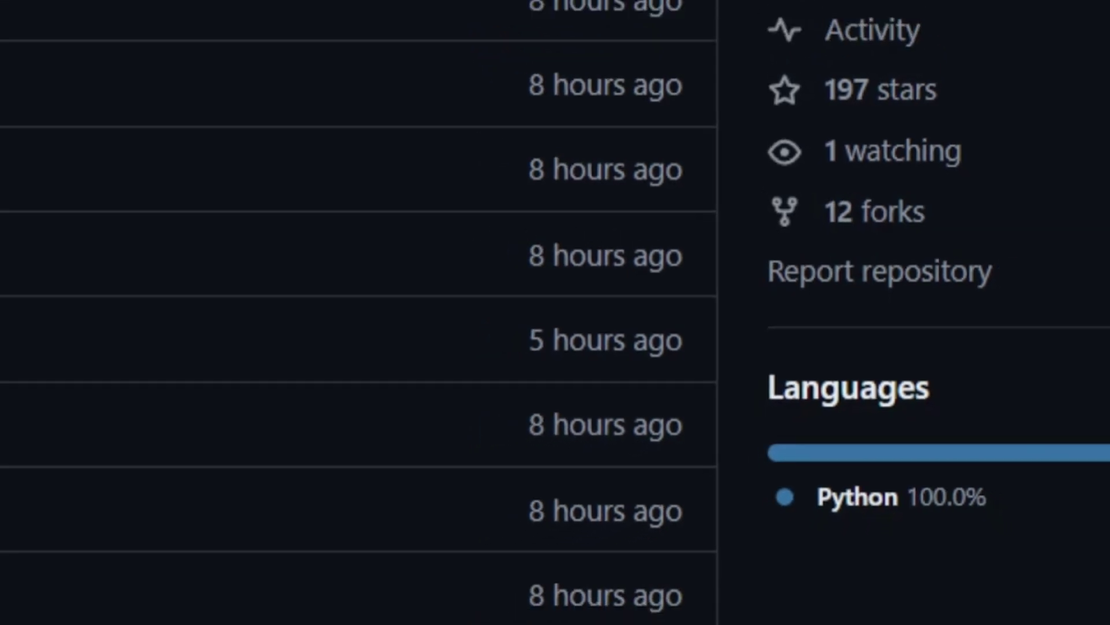
{"action": "left_click_drag", "start_coordinate": [940, 249], "coordinate": [845, 256]}
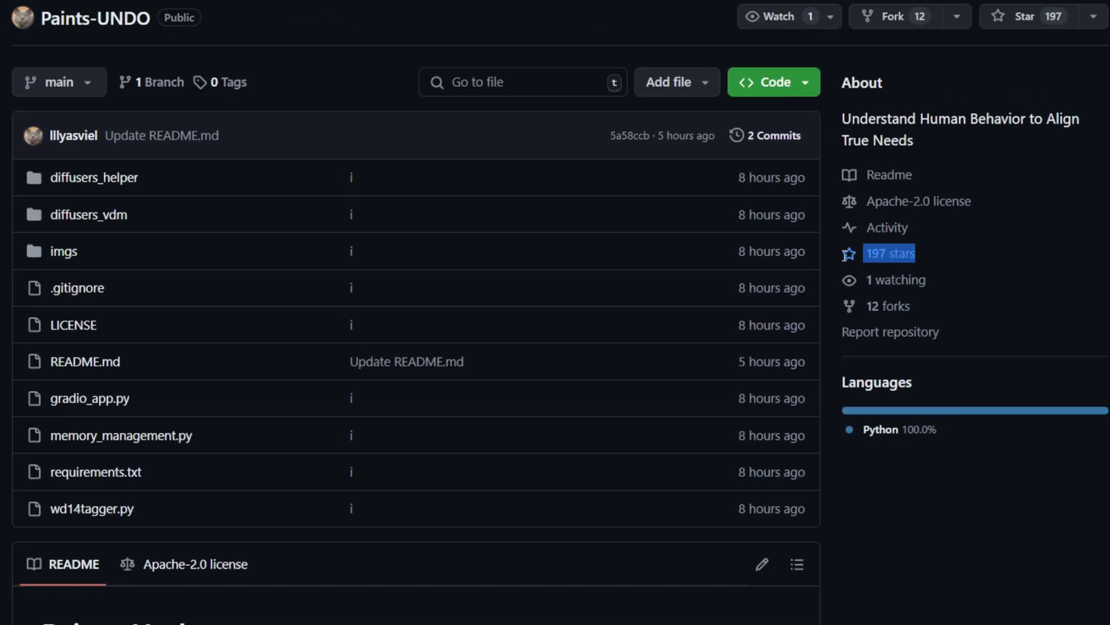
{"action": "left_click", "coordinate": [945, 257]}
{"action": "left_click_drag", "start_coordinate": [945, 257], "coordinate": [902, 256]}
{"action": "left_click", "coordinate": [909, 257]}
Scroll the README down to the single-frame Model Architecture section
{"action": "scroll", "coordinate": [367, 546], "scroll_direction": "down", "scroll_amount": 10}
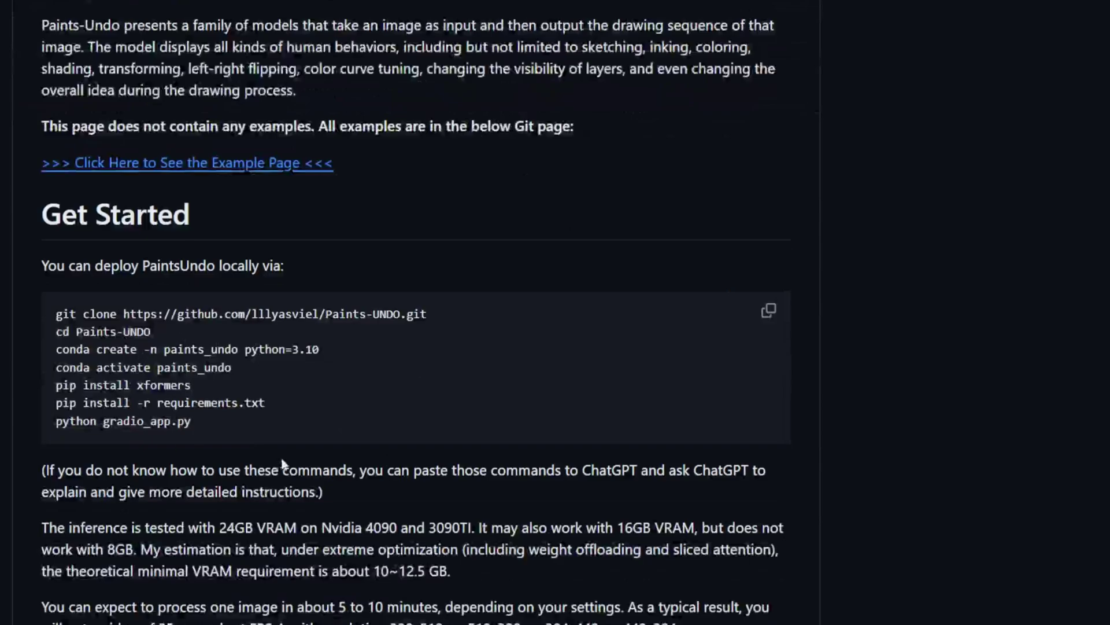
{"action": "scroll", "coordinate": [360, 464], "scroll_direction": "down", "scroll_amount": 10}
{"action": "scroll", "coordinate": [449, 503], "scroll_direction": "down", "scroll_amount": 9}
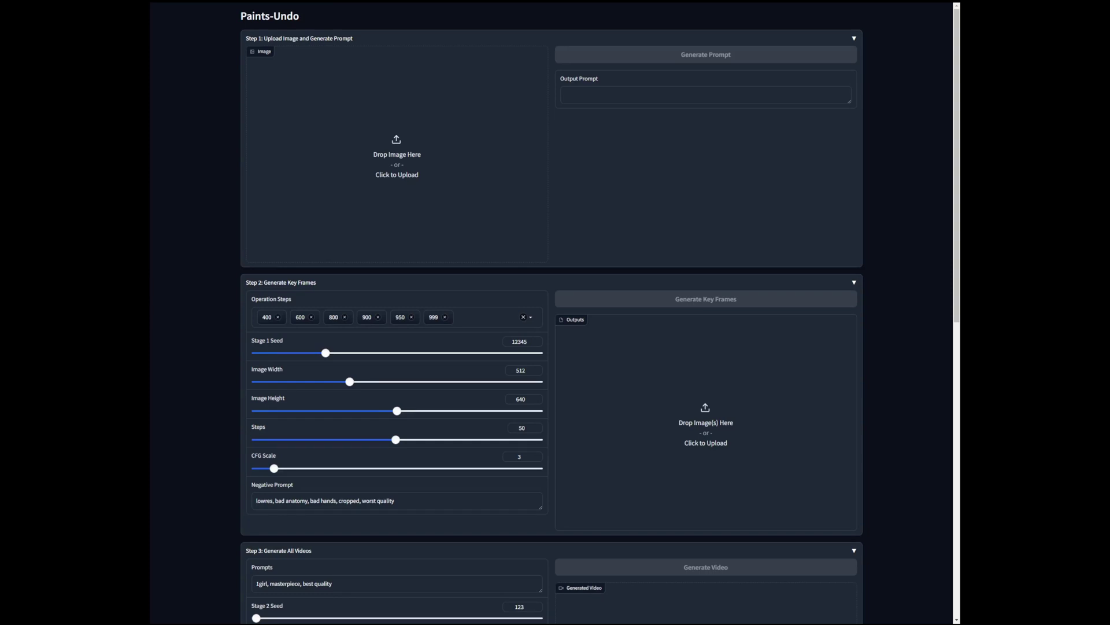
{"action": "scroll", "coordinate": [556, 538], "scroll_direction": "down", "scroll_amount": 10}
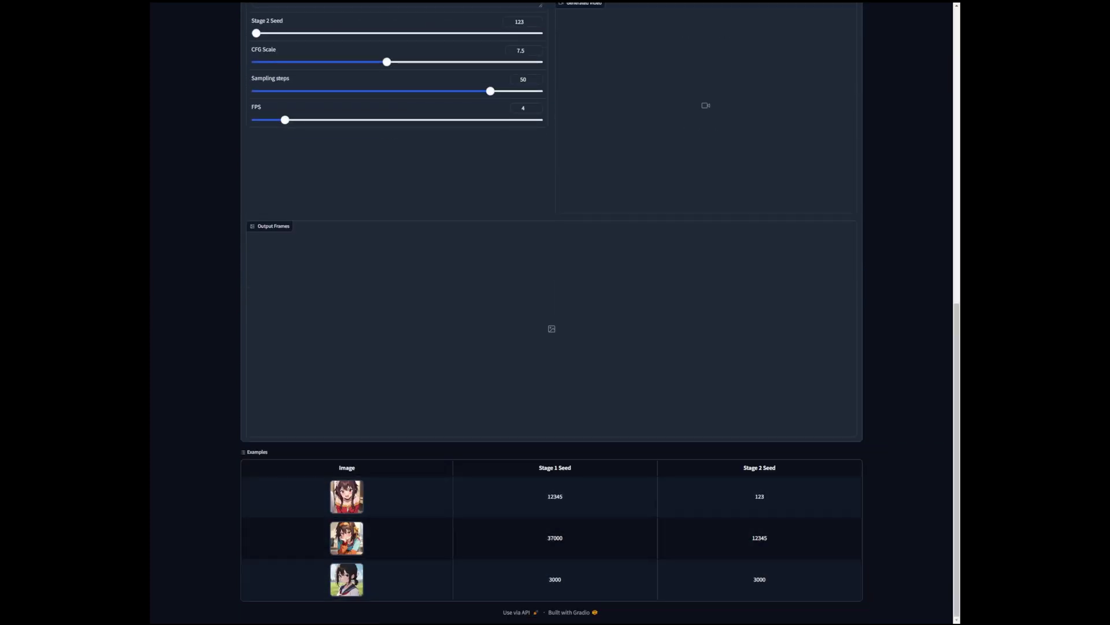
{"action": "scroll", "coordinate": [219, 441], "scroll_direction": "up", "scroll_amount": 10}
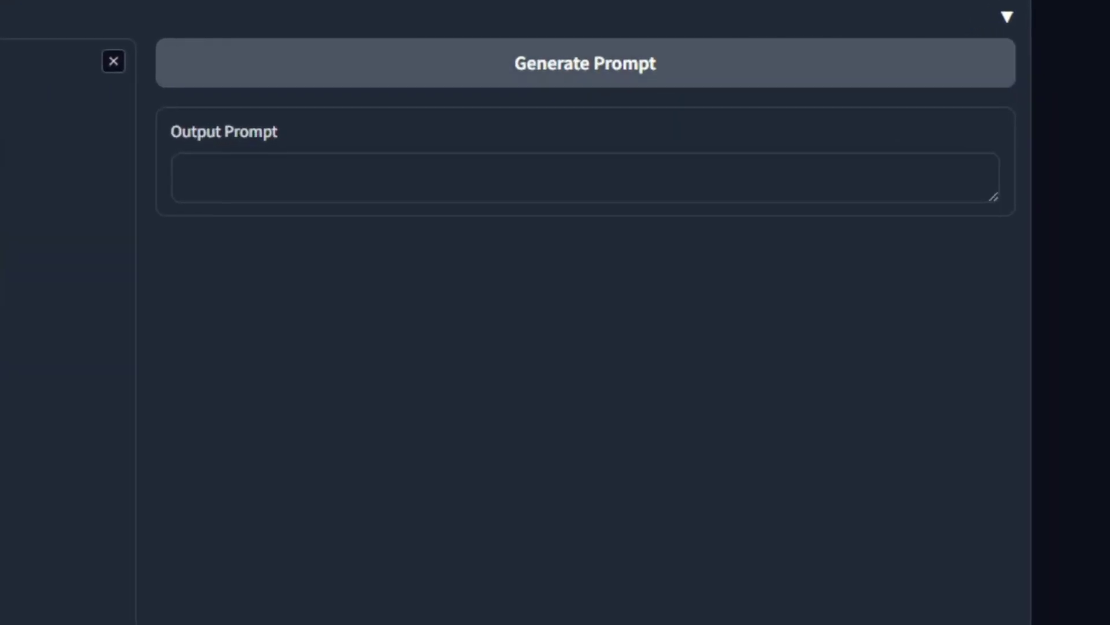
Generate the blue-haired girl illustration's tag prompt, ending 'standing, bike shorts'
{"action": "left_click", "coordinate": [585, 64]}
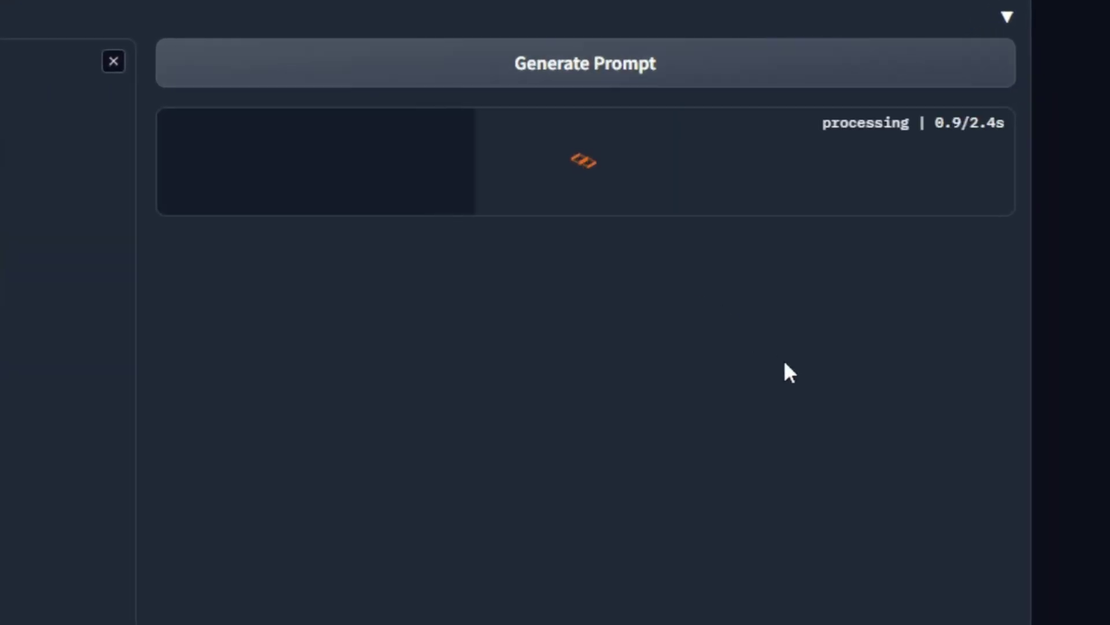
{"action": "scroll", "coordinate": [224, 349], "scroll_direction": "down", "scroll_amount": 2}
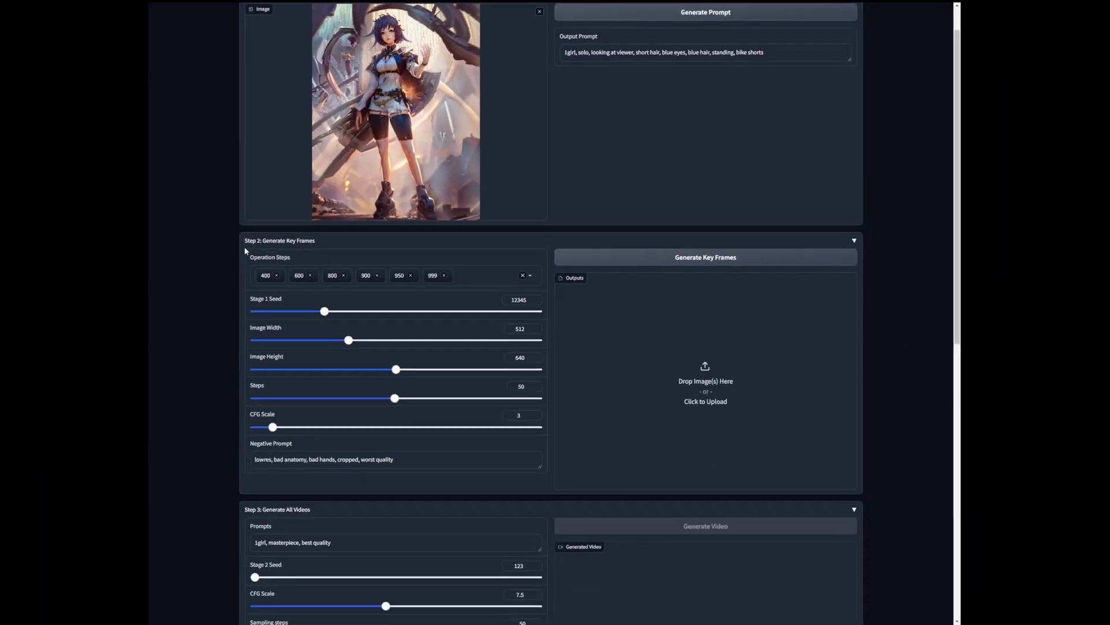
Generate eight key frames with the default operation steps in Step 2
{"action": "scroll", "coordinate": [244, 245], "scroll_direction": "down", "scroll_amount": 2}
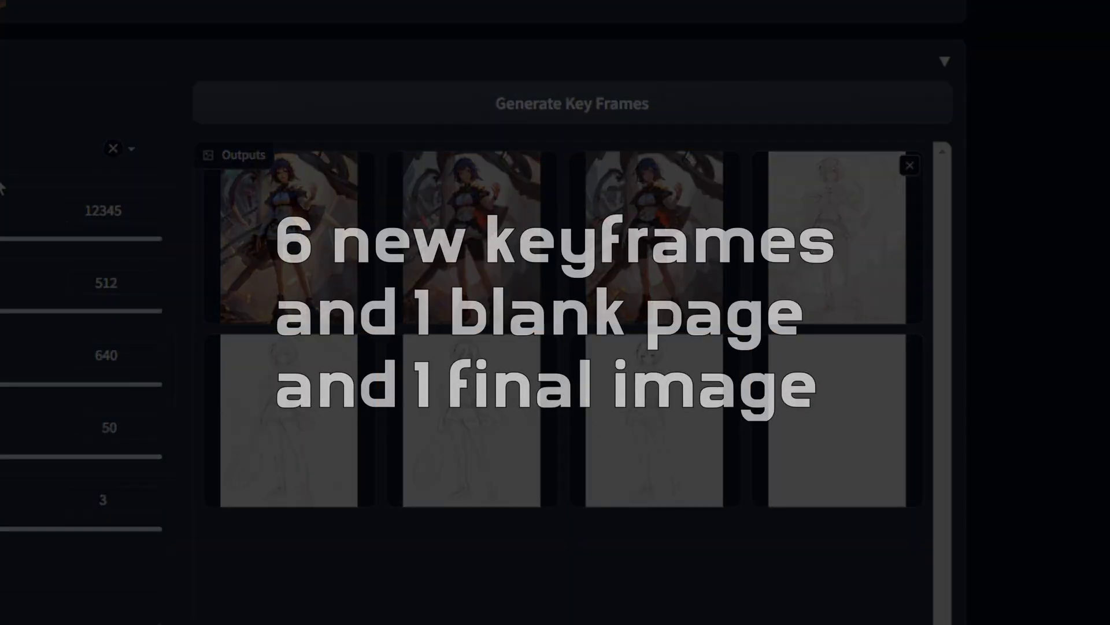
Make 100 the only operation step, regenerate, and enlarge the first output frame
{"action": "left_click", "coordinate": [114, 148]}
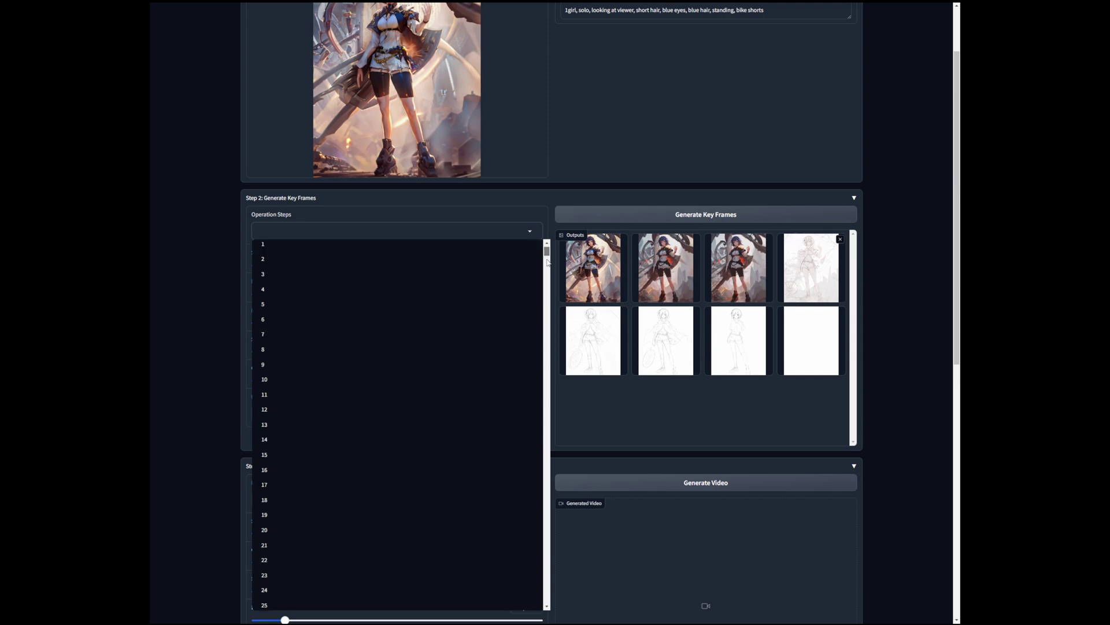
{"action": "scroll", "coordinate": [547, 261], "scroll_direction": "down", "scroll_amount": 20}
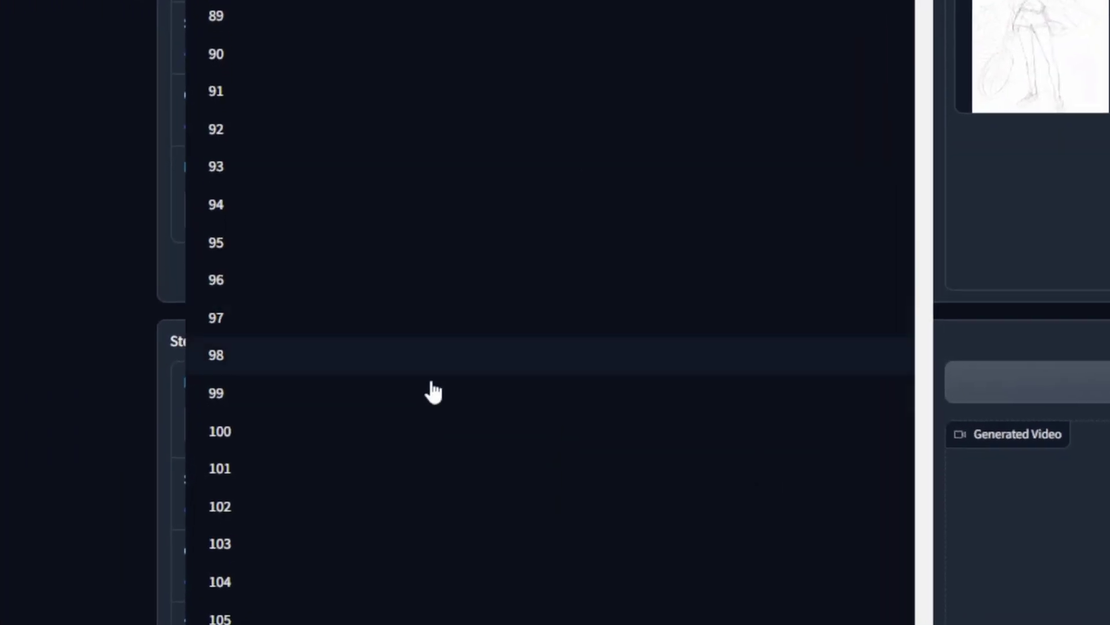
{"action": "left_click", "coordinate": [211, 336]}
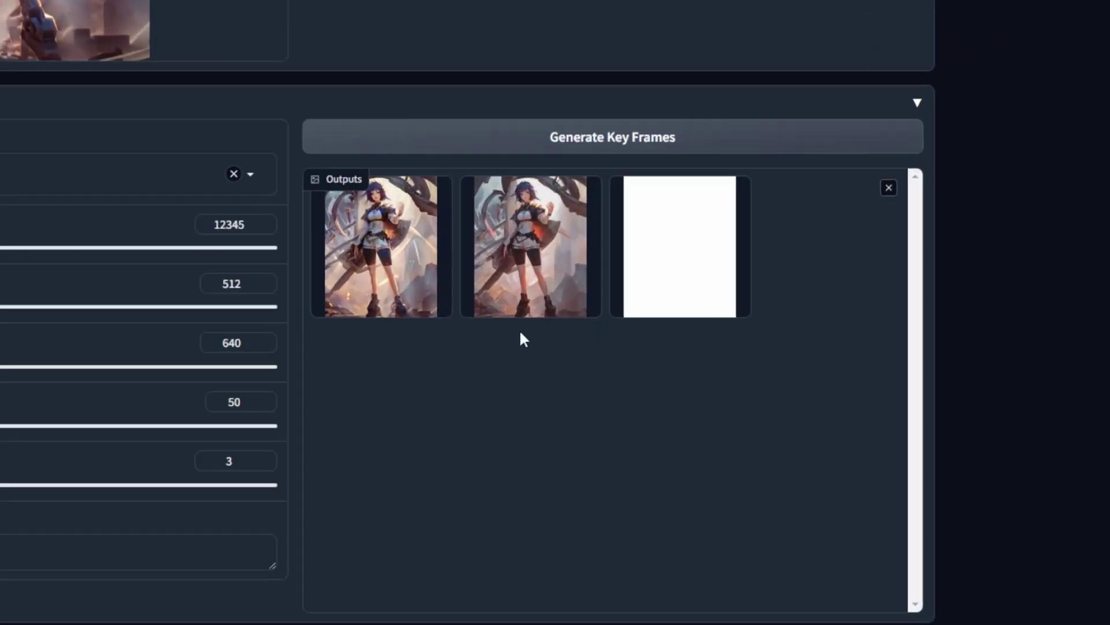
{"action": "left_click", "coordinate": [382, 249]}
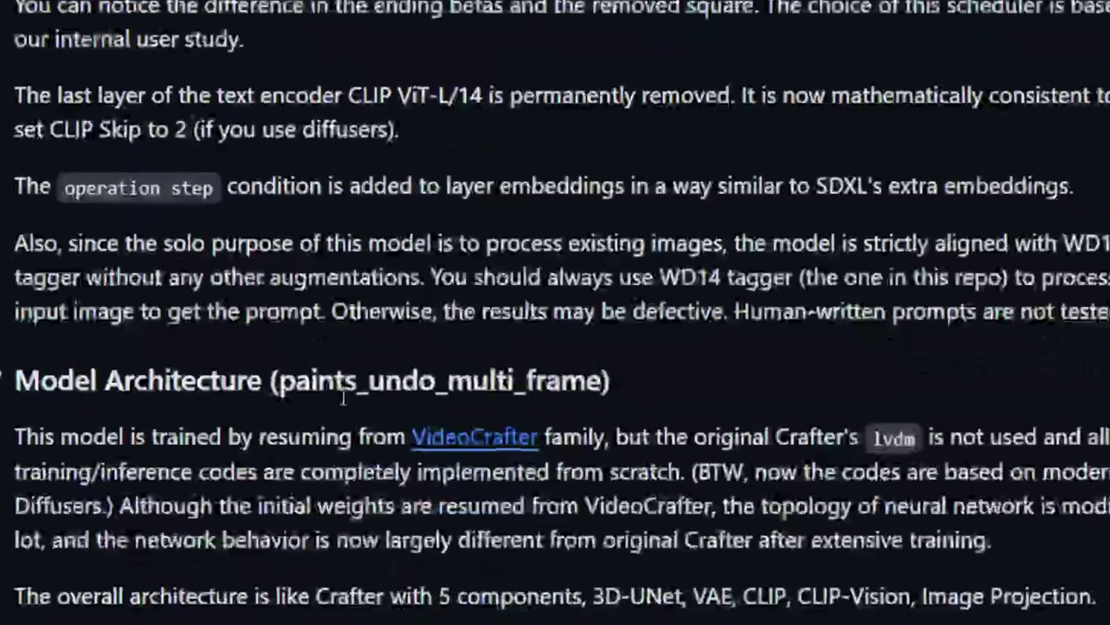
Scroll the GitHub README to the multi-frame Model Architecture section
{"action": "scroll", "coordinate": [696, 456], "scroll_direction": "down", "scroll_amount": 3}
{"action": "scroll", "coordinate": [763, 424], "scroll_direction": "up", "scroll_amount": 4}
{"action": "scroll", "coordinate": [763, 424], "scroll_direction": "up", "scroll_amount": 3}
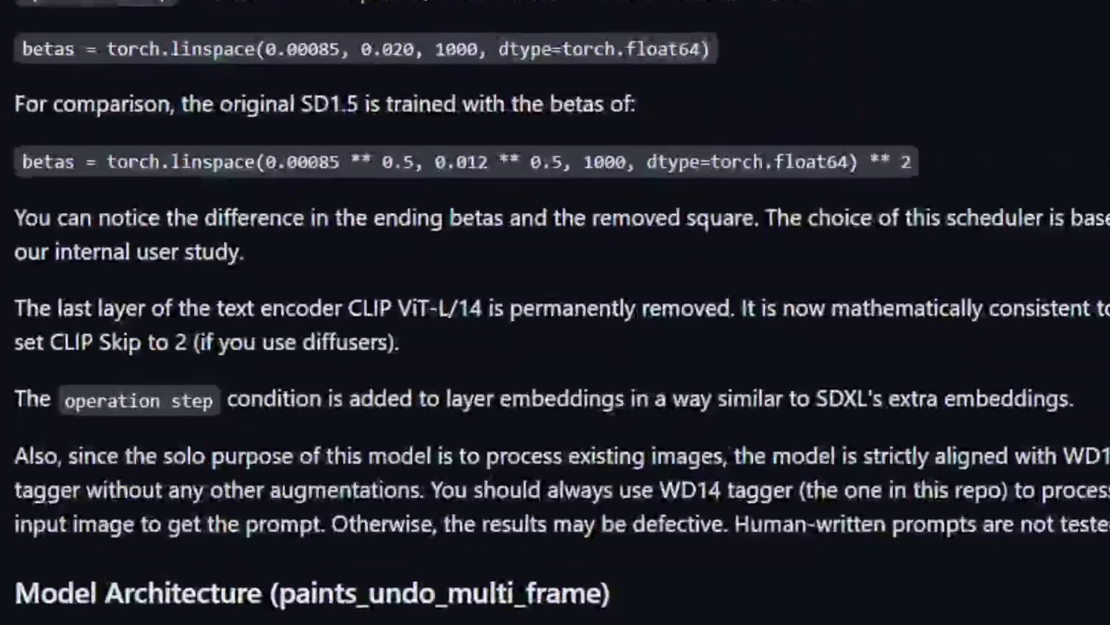
{"action": "scroll", "coordinate": [891, 467], "scroll_direction": "down", "scroll_amount": 7}
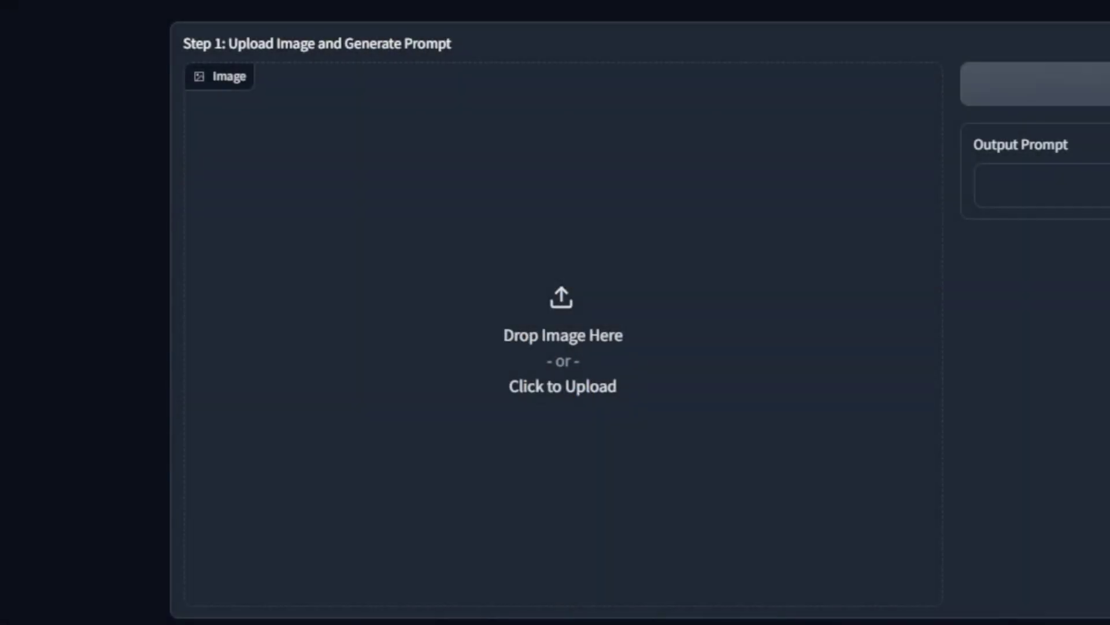
Upload fleet_city_cropped_01.png, generate its prompt, and add 'desaturated skirt, architecture,' to it
{"action": "left_click", "coordinate": [640, 522]}
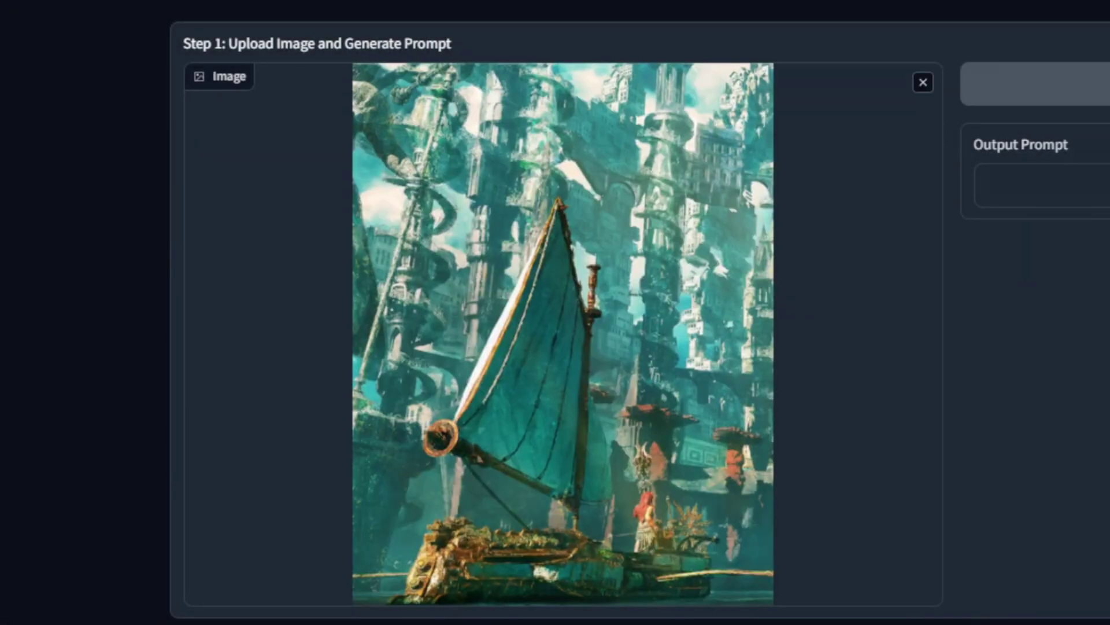
{"action": "left_click", "coordinate": [1040, 84]}
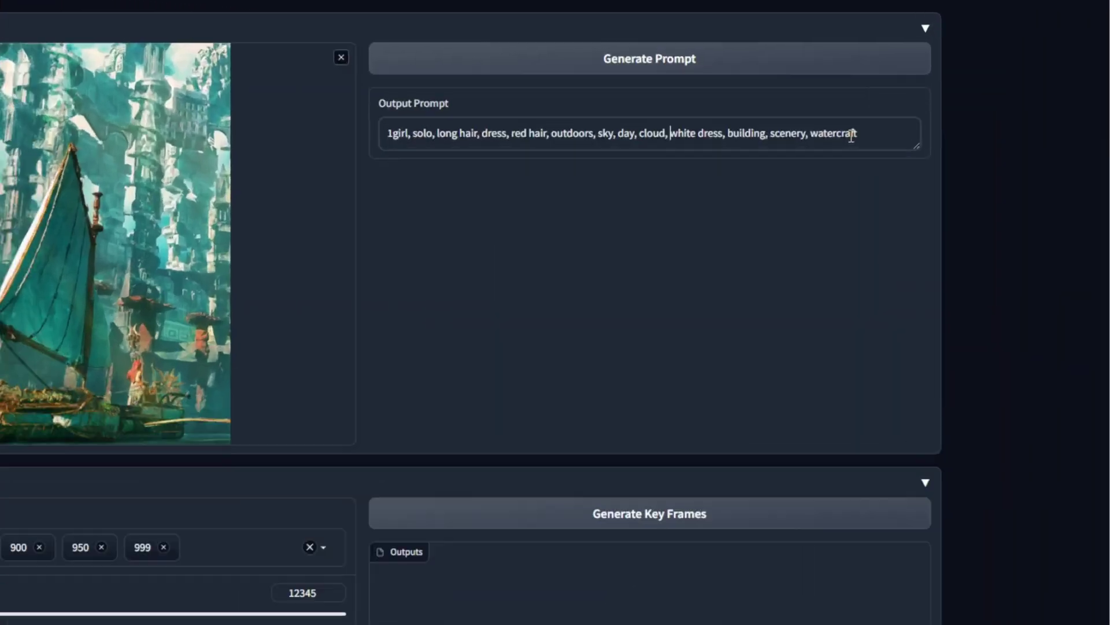
{"action": "double_click", "coordinate": [723, 95]}
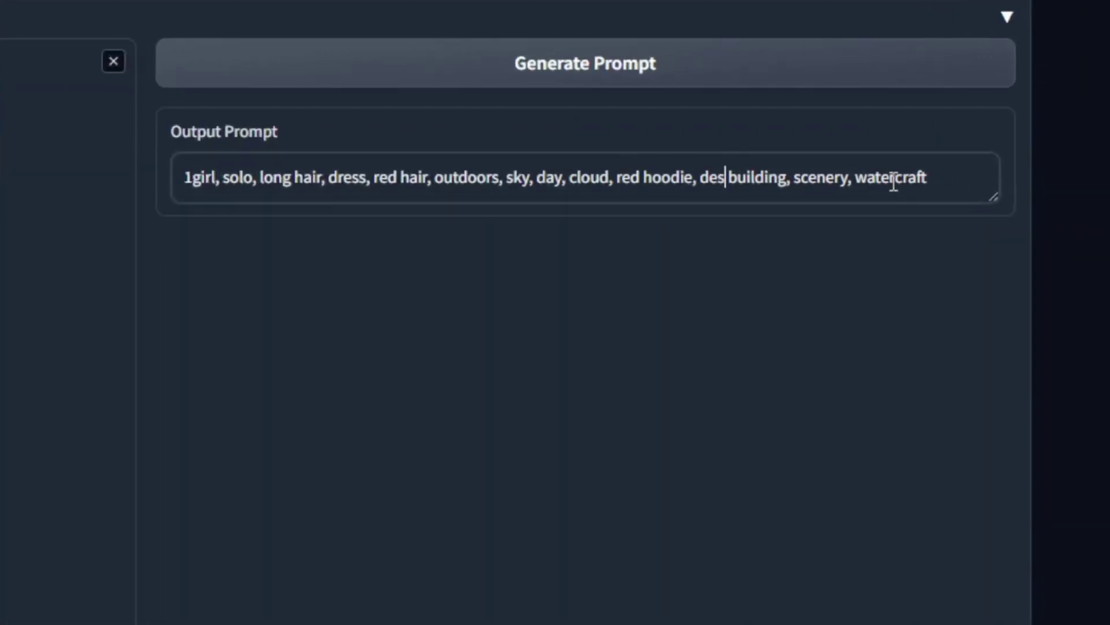
{"action": "type", "text": "desaturated skirt, architecture,"}
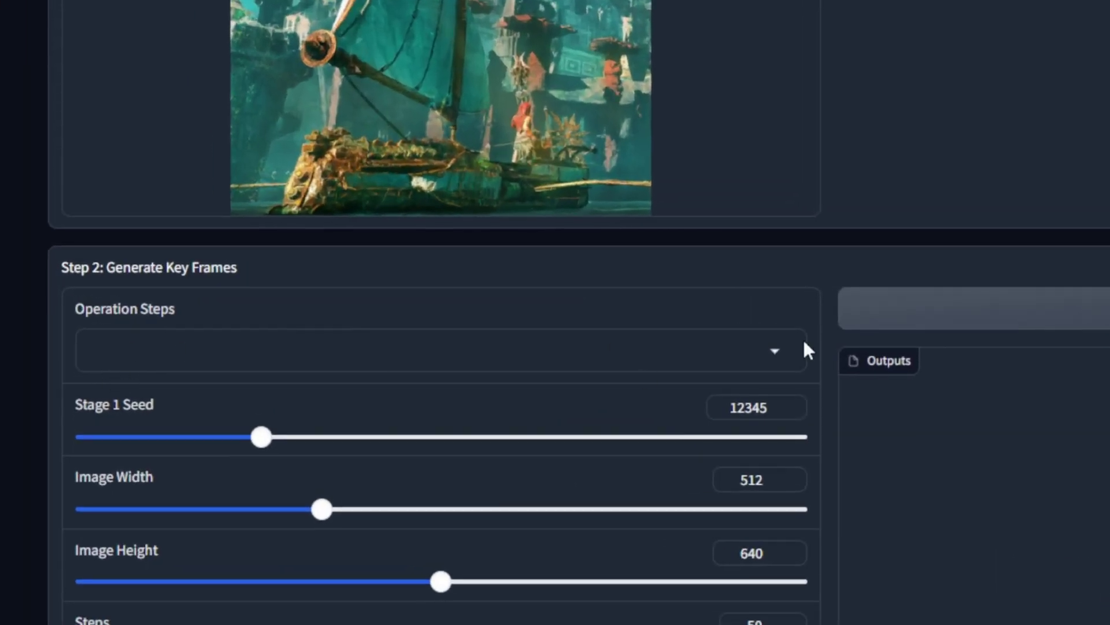
Set operation steps 200, 400, 500, 550, 600, 800, 850, 900, 950, 999 and generate key frames
{"action": "left_click", "coordinate": [775, 351]}
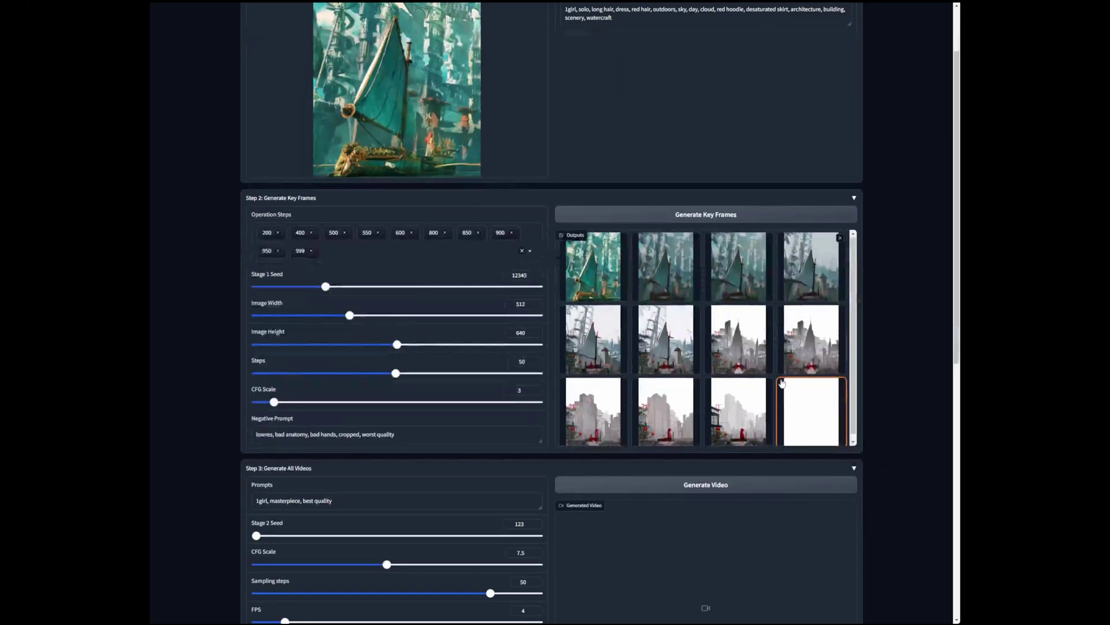
{"action": "scroll", "coordinate": [787, 361], "scroll_direction": "down", "scroll_amount": 2}
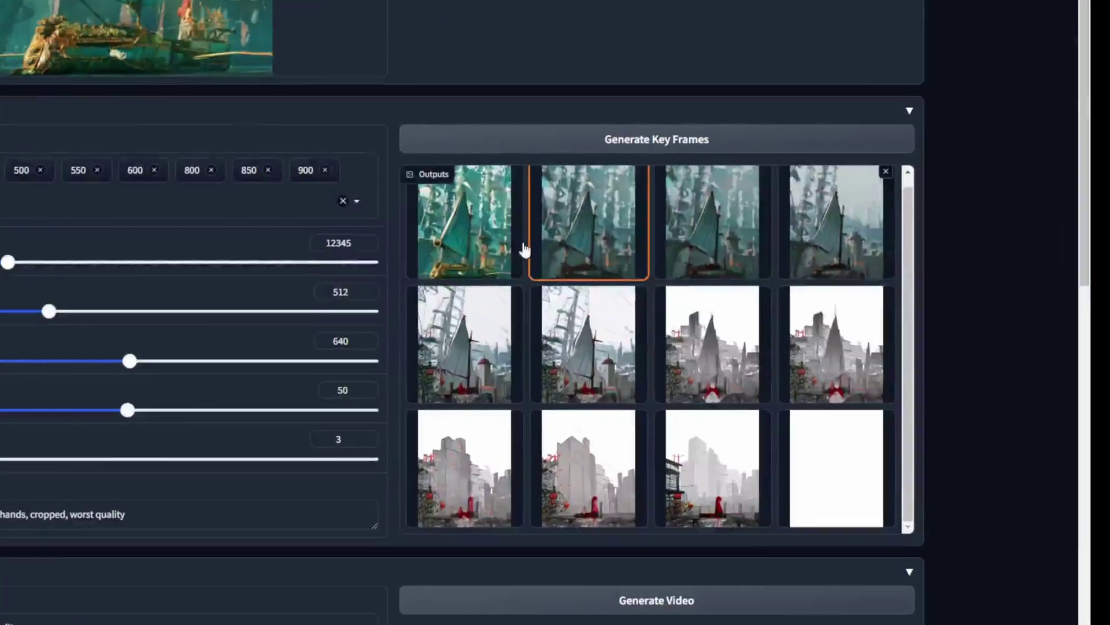
Review the ship key frames in large preview through to the final blank frame
{"action": "left_click", "coordinate": [811, 212]}
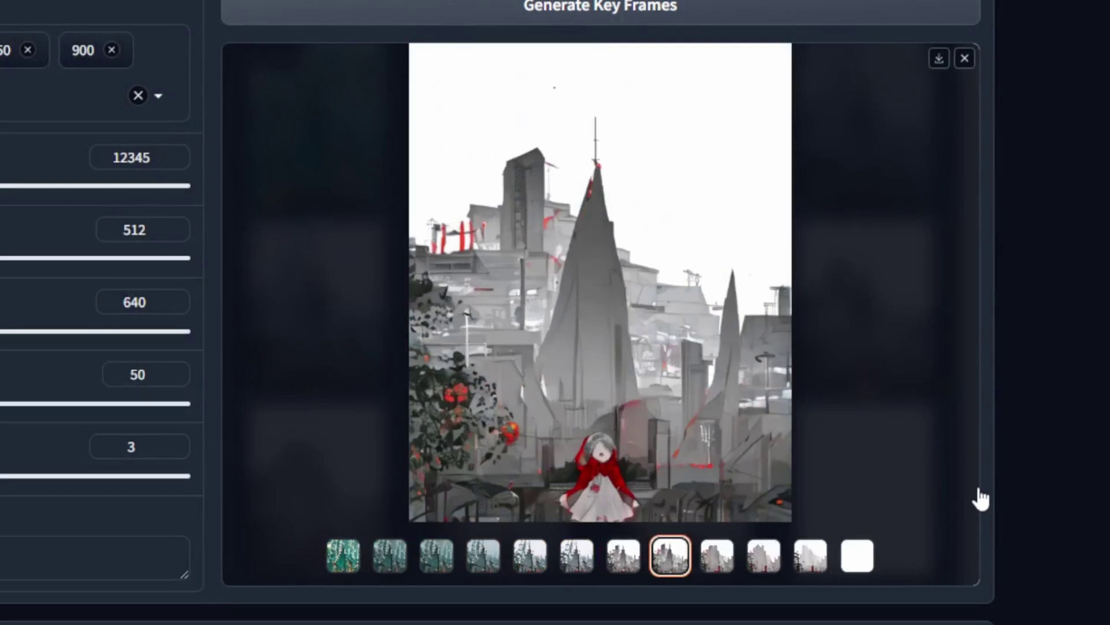
{"action": "key", "text": "Right"}
{"action": "key", "text": "Right"}
{"action": "key", "text": "Right"}
{"action": "key", "text": "Right"}
{"action": "key", "text": "Right"}
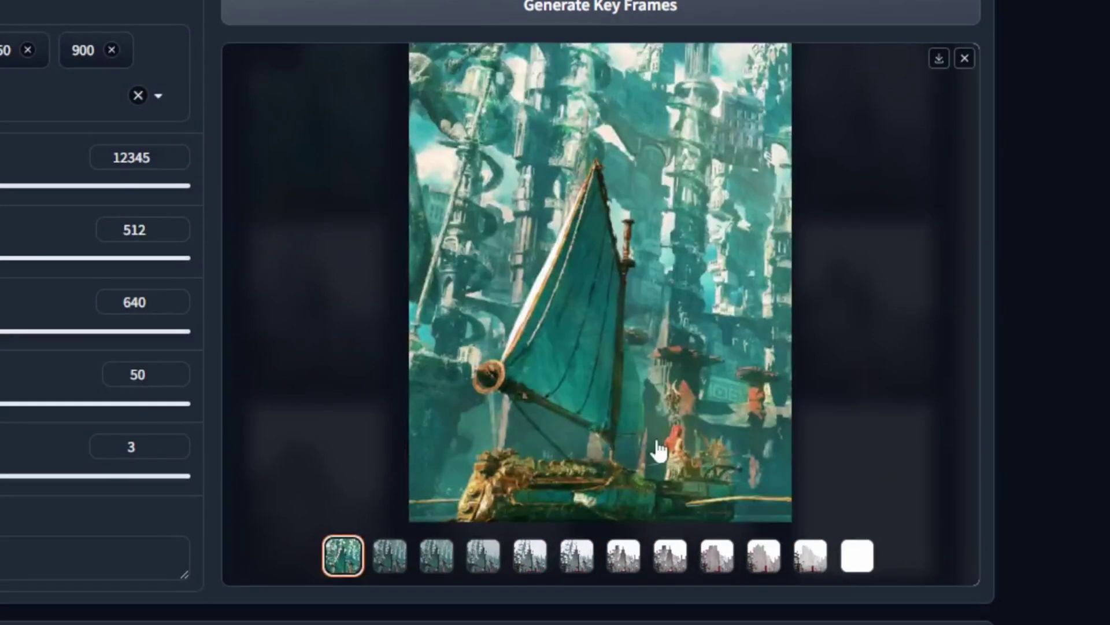
{"action": "key", "text": "Right"}
{"action": "key", "text": "Right"}
{"action": "key", "text": "Right"}
{"action": "key", "text": "Right"}
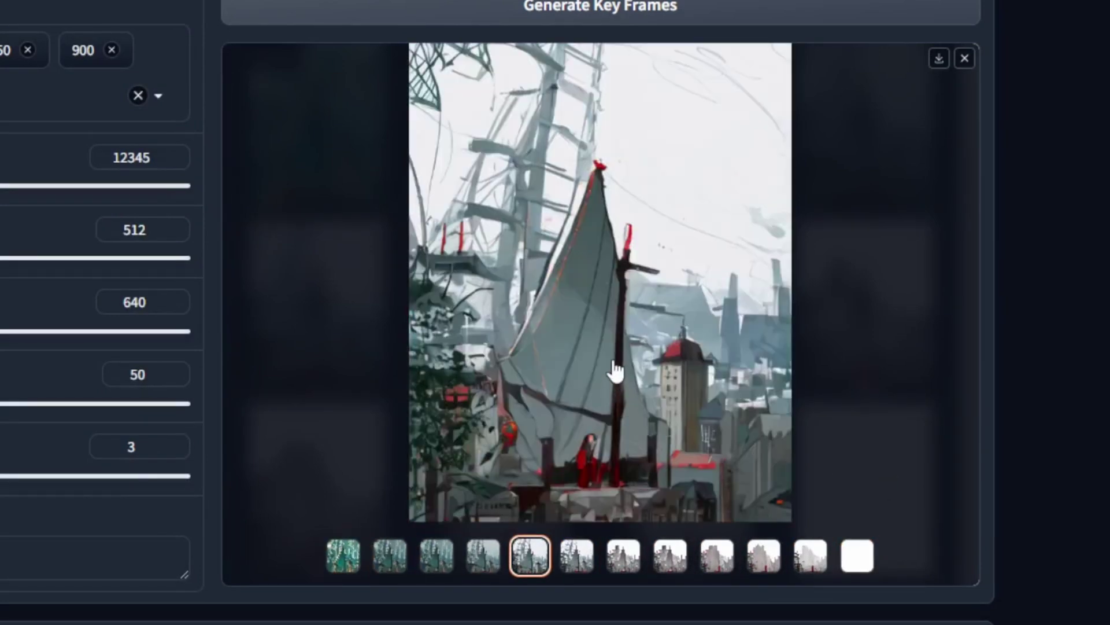
{"action": "key", "text": "Left"}
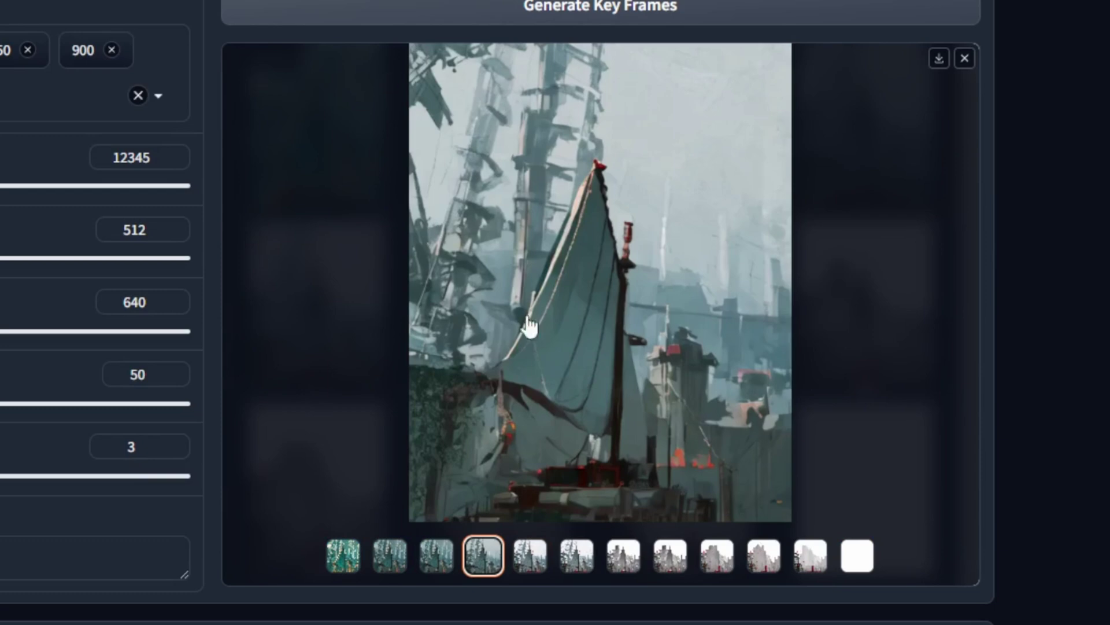
{"action": "key", "text": "Right"}
{"action": "key", "text": "Right"}
{"action": "key", "text": "Right"}
{"action": "key", "text": "Right"}
{"action": "key", "text": "Right"}
{"action": "key", "text": "Right"}
{"action": "key", "text": "Right"}
{"action": "key", "text": "Right"}
Generate the ship image's reverse-drawing timelapse video from Step 3
{"action": "scroll", "coordinate": [966, 484], "scroll_direction": "down", "scroll_amount": 10}
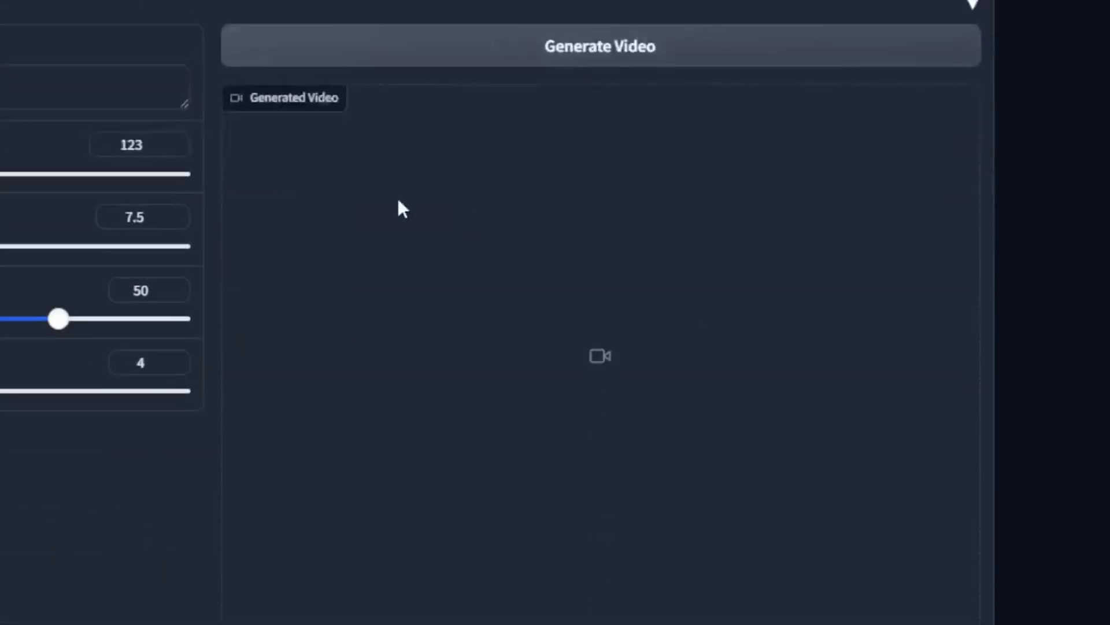
{"action": "left_click", "coordinate": [657, 50]}
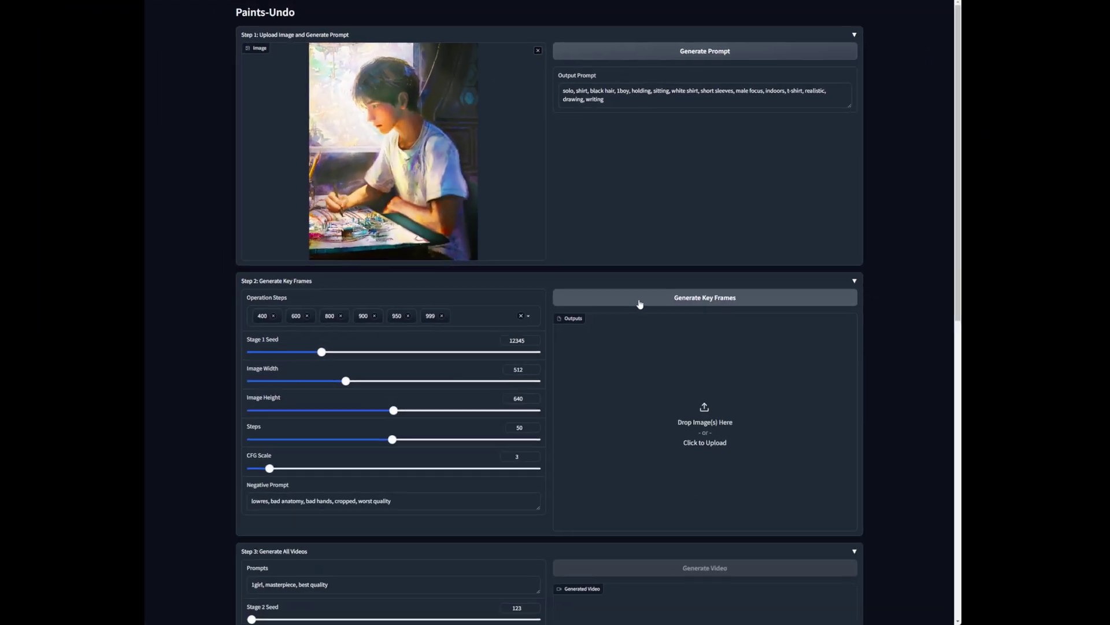
Generate key frames and the timelapse video for the boy-drawing illustration
{"action": "left_click", "coordinate": [696, 324]}
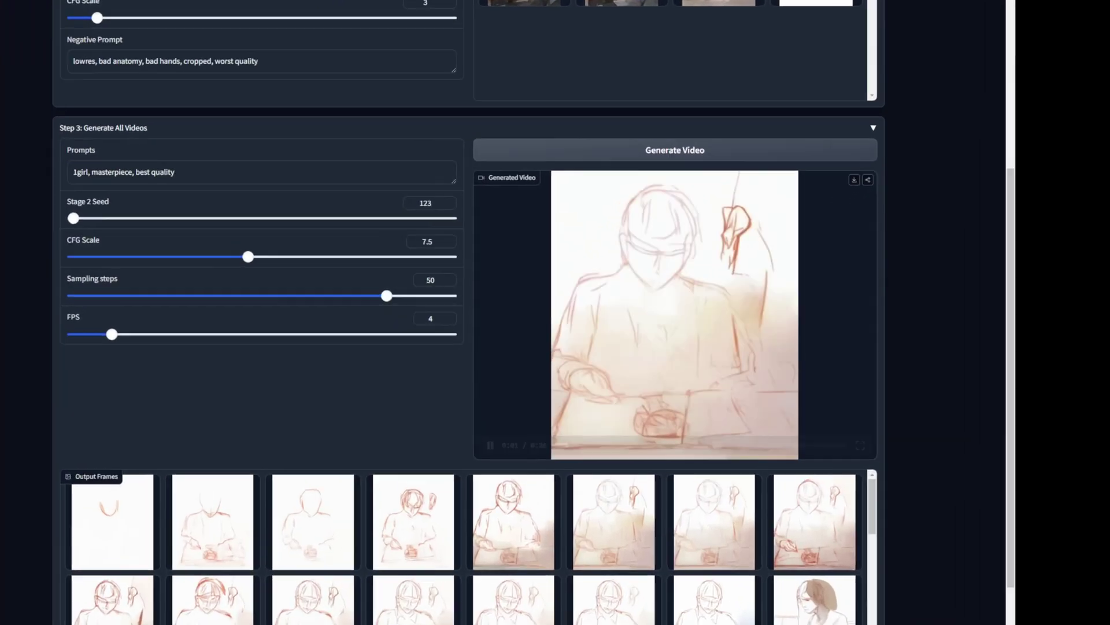